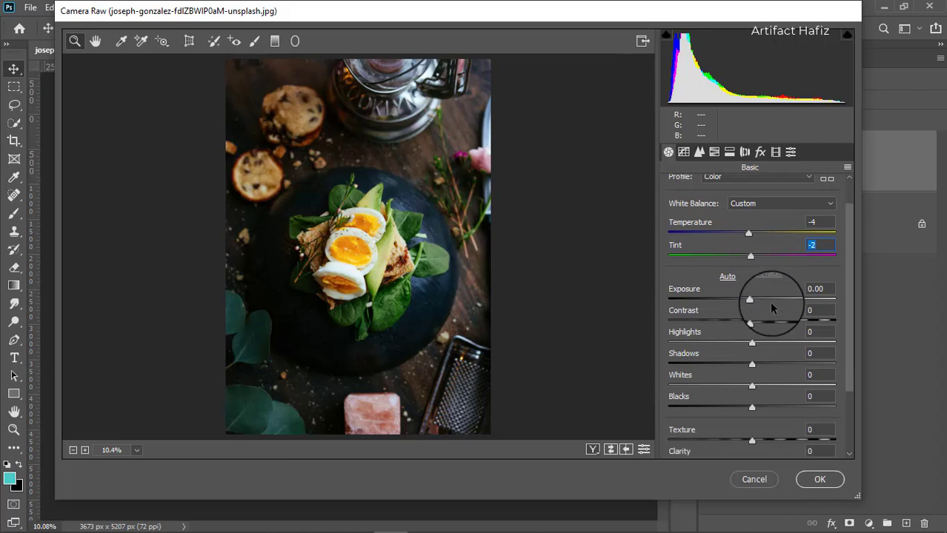
- Adjust the photo's basic tones to Contrast -27, Highlights -25, Shadows +38, Whites -5 and Blacks -24
left_click_drag(752, 288, 729, 296)
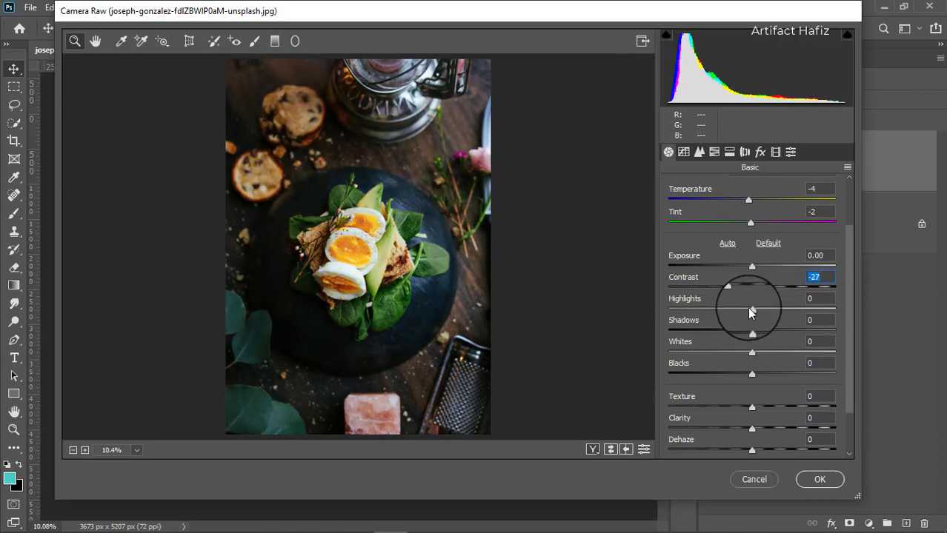
mouse_move(750, 312)
left_mouse_down()
mouse_move(709, 313)
mouse_move(732, 309)
left_mouse_up()
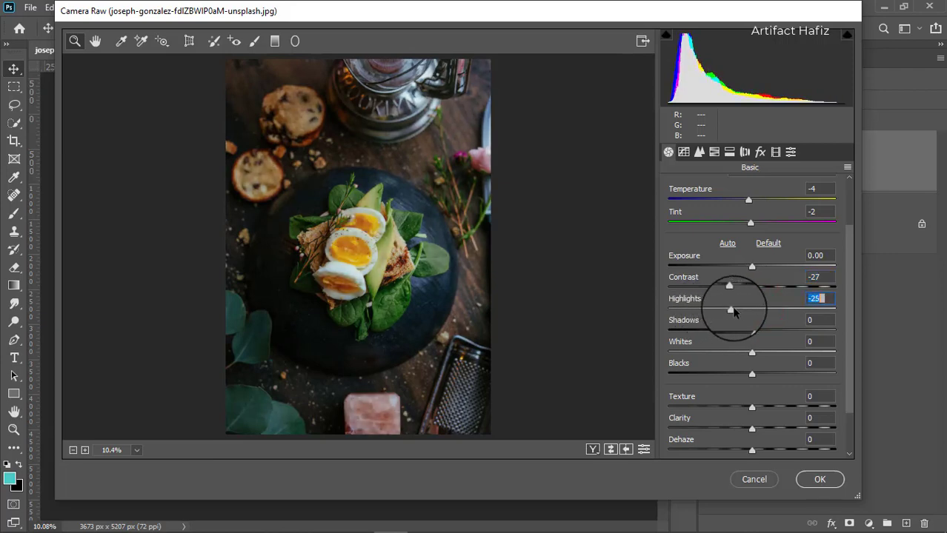
left_click_drag(753, 353, 791, 329)
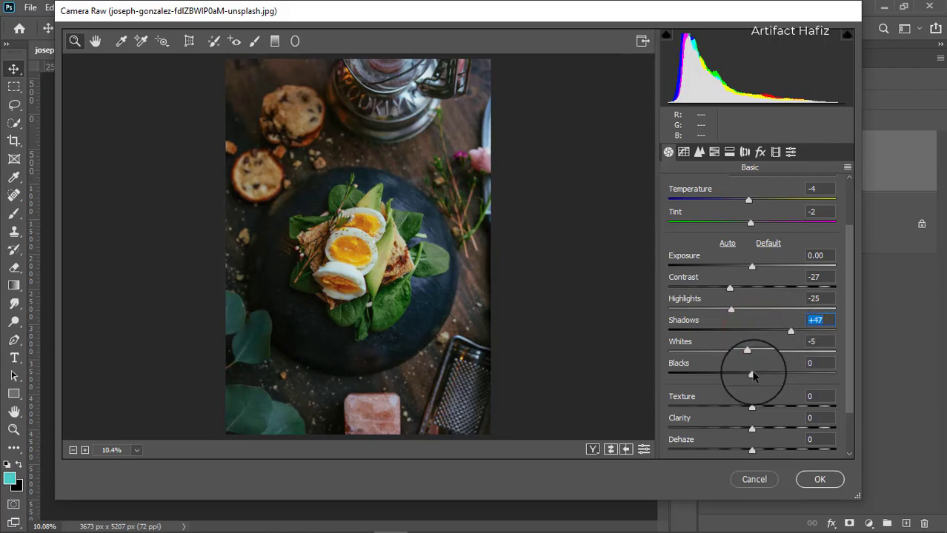
left_click_drag(752, 376, 732, 377)
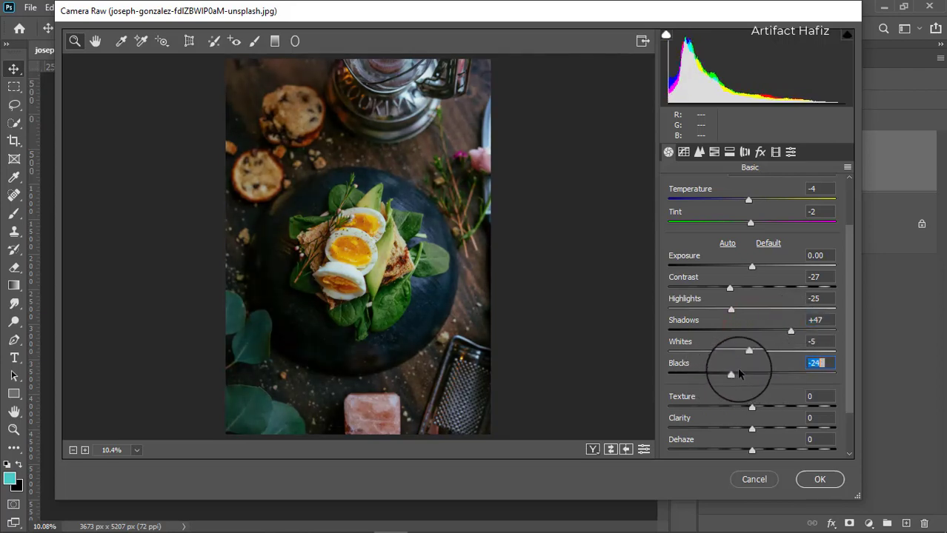
mouse_move(788, 331)
left_mouse_down()
mouse_move(776, 335)
mouse_move(783, 331)
left_mouse_up()
- Set the photo's Clarity to +3, Vibrance to -3 and Saturation to -4 in the basic adjustments
scroll(771, 370, "down", 2)
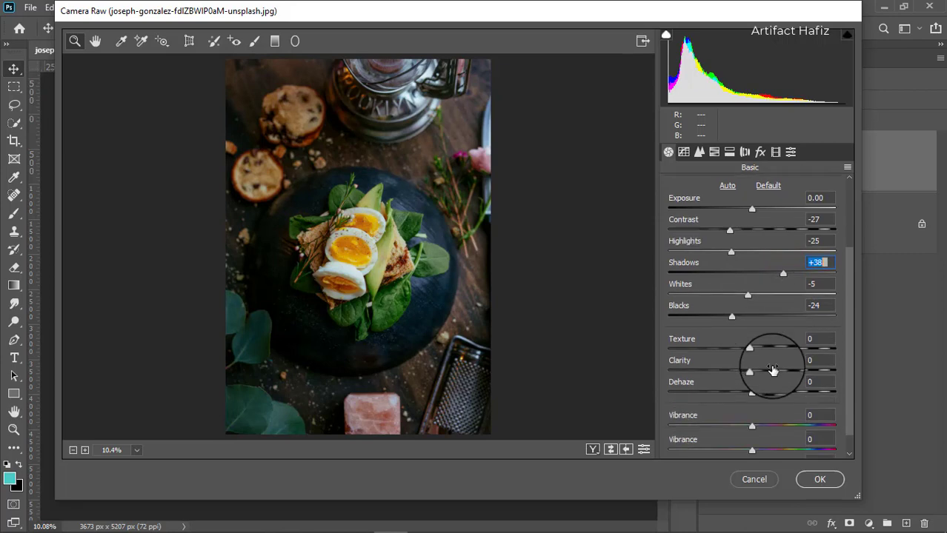
mouse_move(750, 372)
left_mouse_down()
mouse_move(766, 373)
mouse_move(739, 374)
mouse_move(757, 377)
left_mouse_up()
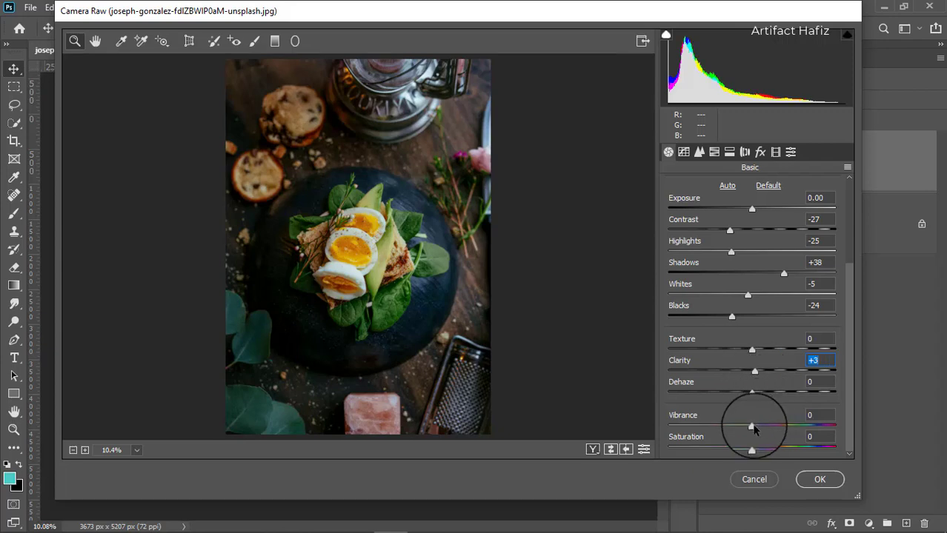
mouse_move(752, 426)
left_mouse_down()
mouse_move(734, 428)
mouse_move(752, 434)
left_mouse_up()
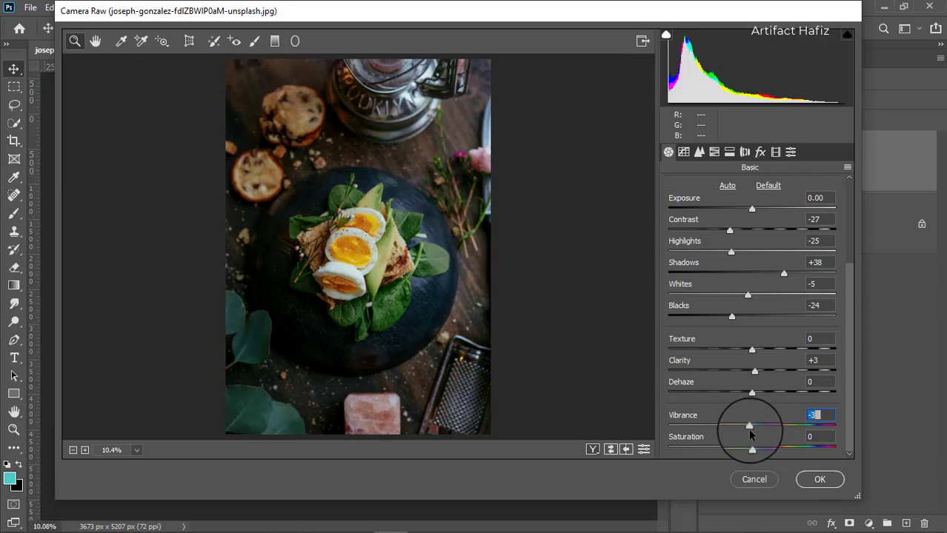
left_click_drag(752, 449, 748, 453)
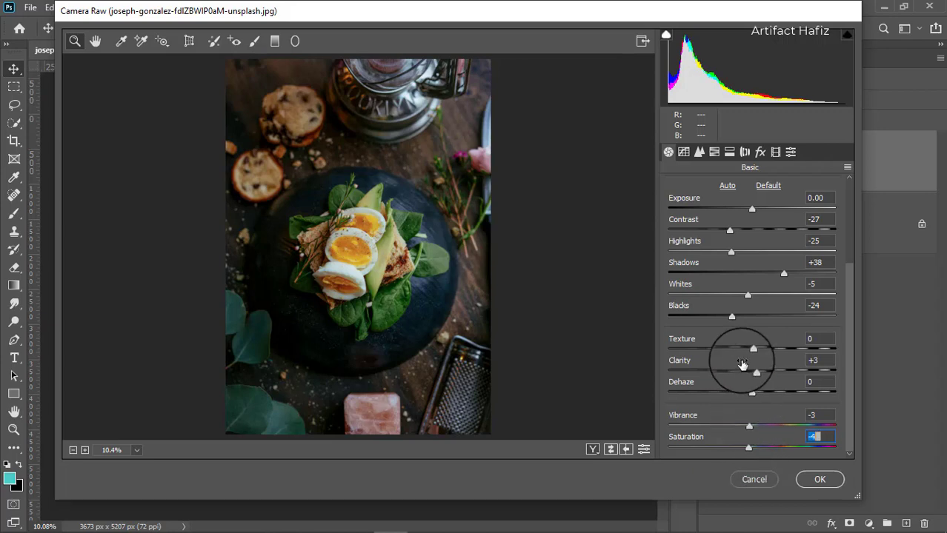
- Add a midpoint to the Blue channel's point tone curve and lower it to input 128, output 121
left_click(683, 152)
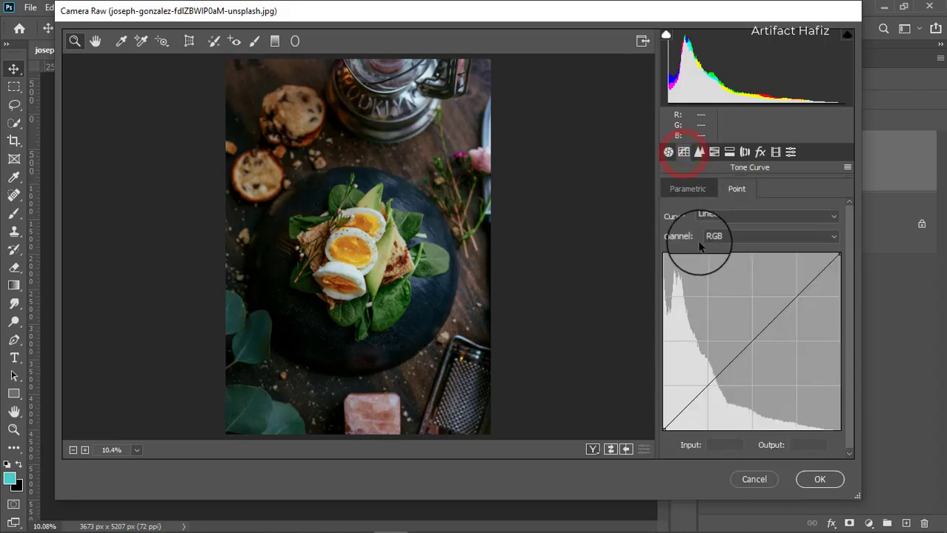
left_click(732, 237)
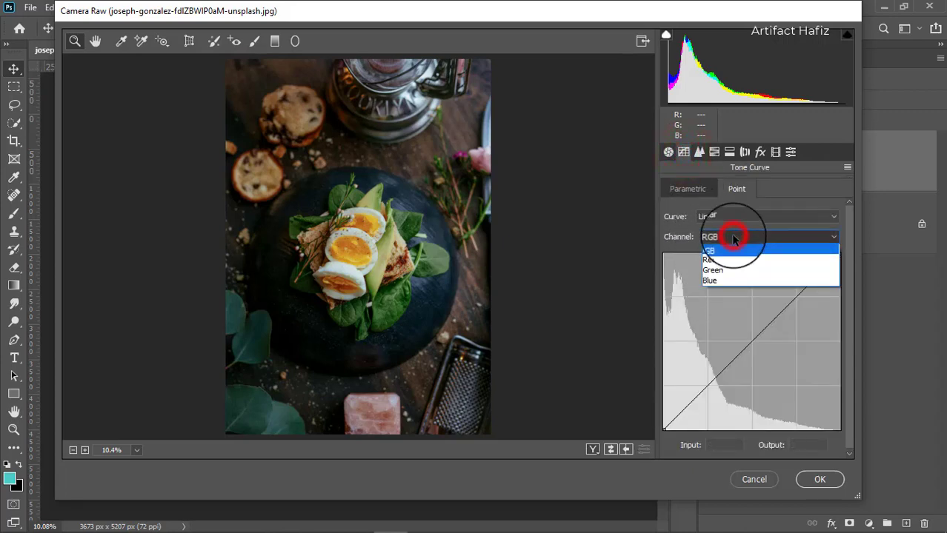
left_click(731, 281)
left_click(751, 342)
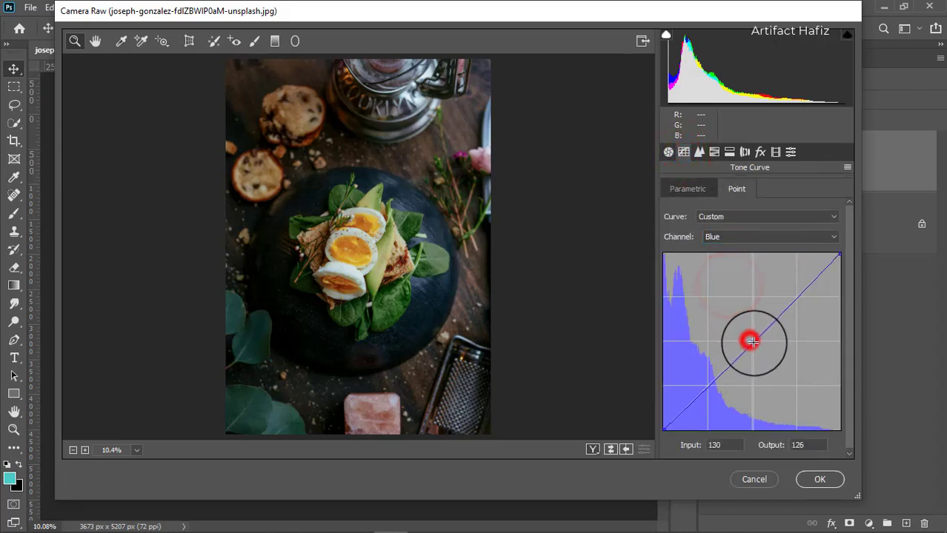
left_click_drag(751, 342, 751, 345)
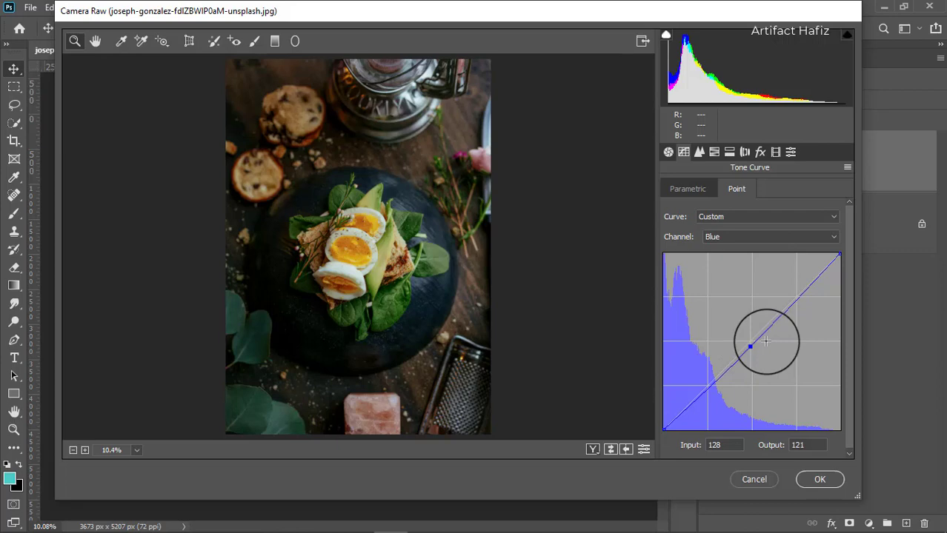
- On the RGB point curve, raise the black point to output 13 and add points at about 58/55 and 124/123 (input/output)
left_click(732, 237)
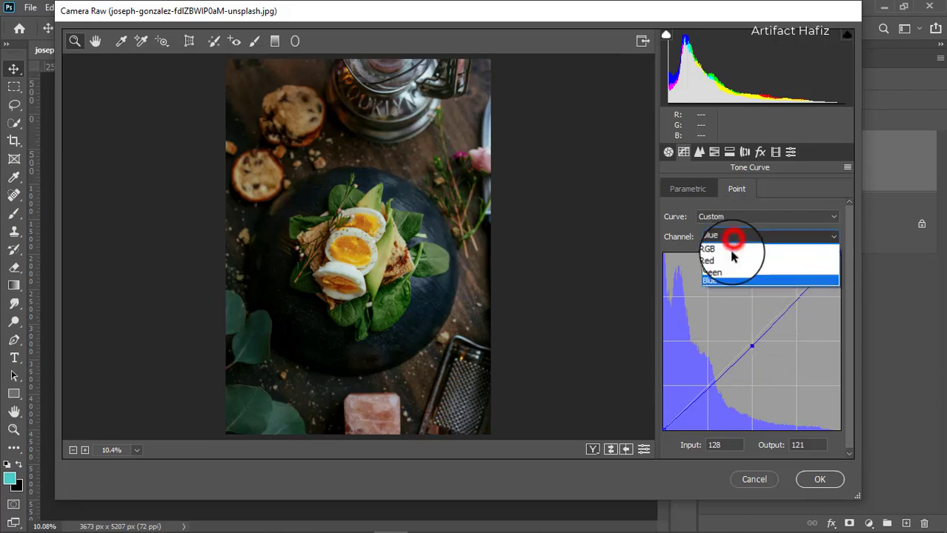
left_click(730, 250)
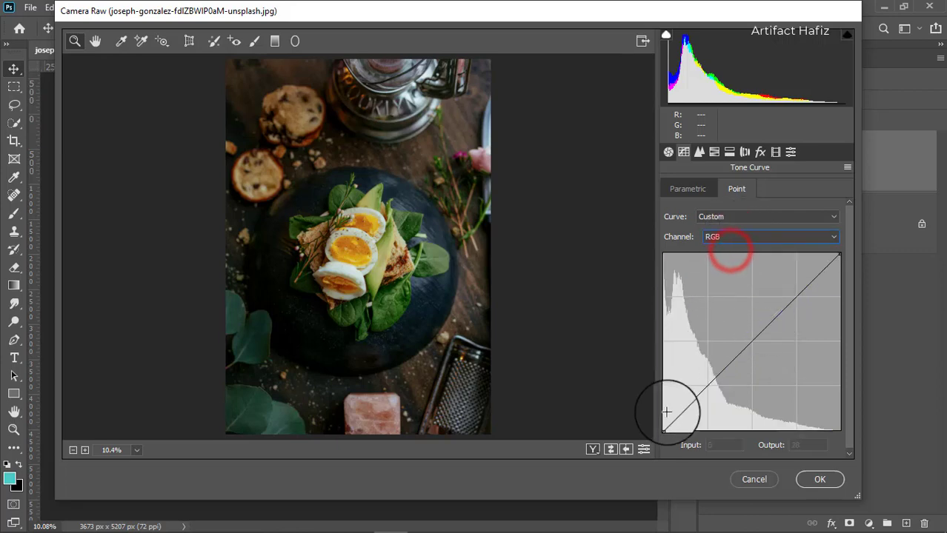
left_click_drag(665, 428, 657, 418)
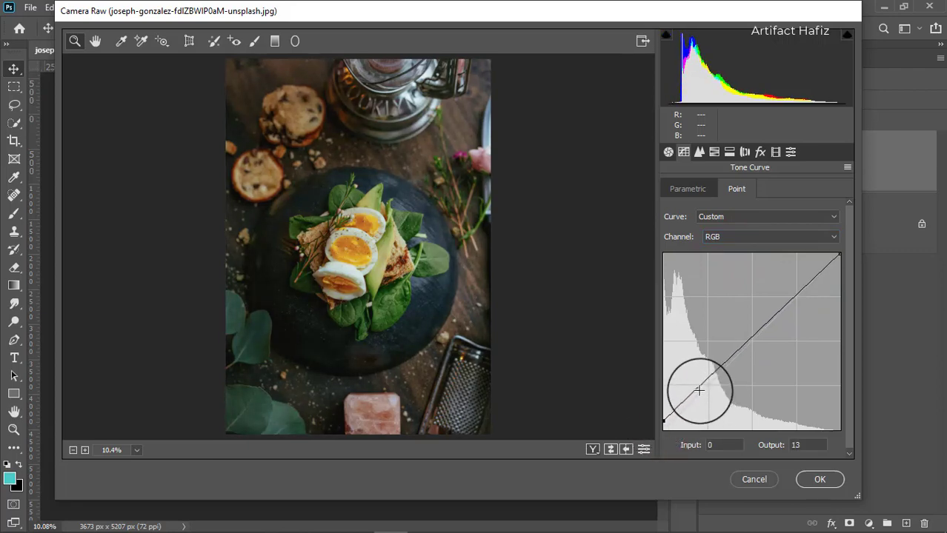
left_click(702, 391)
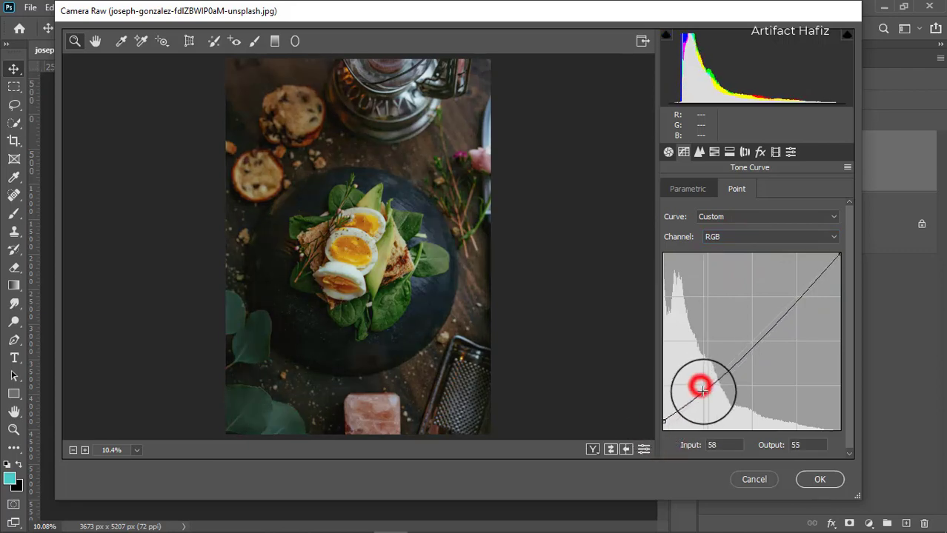
left_click(748, 347)
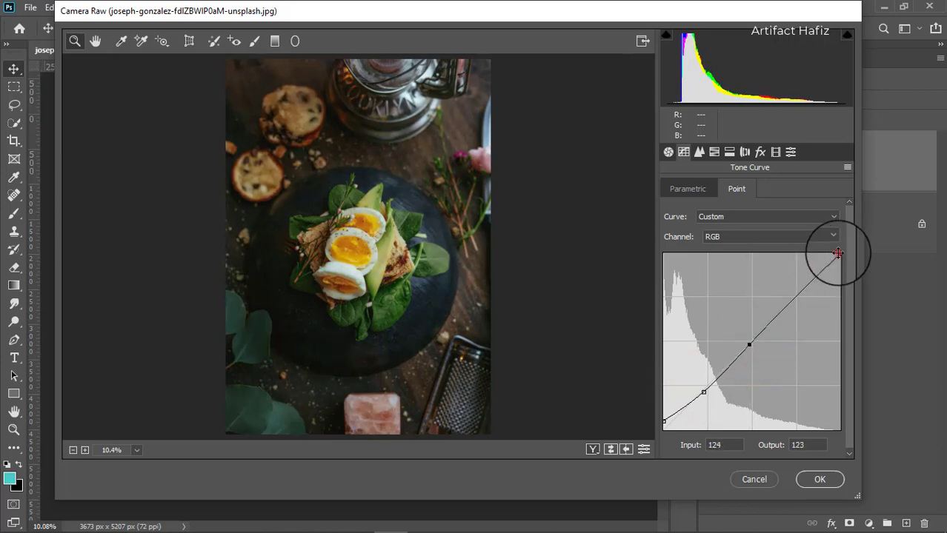
- Lower the RGB curve's white point to output 240 and add an upper point at input 183, output 193
left_click_drag(837, 253, 839, 263)
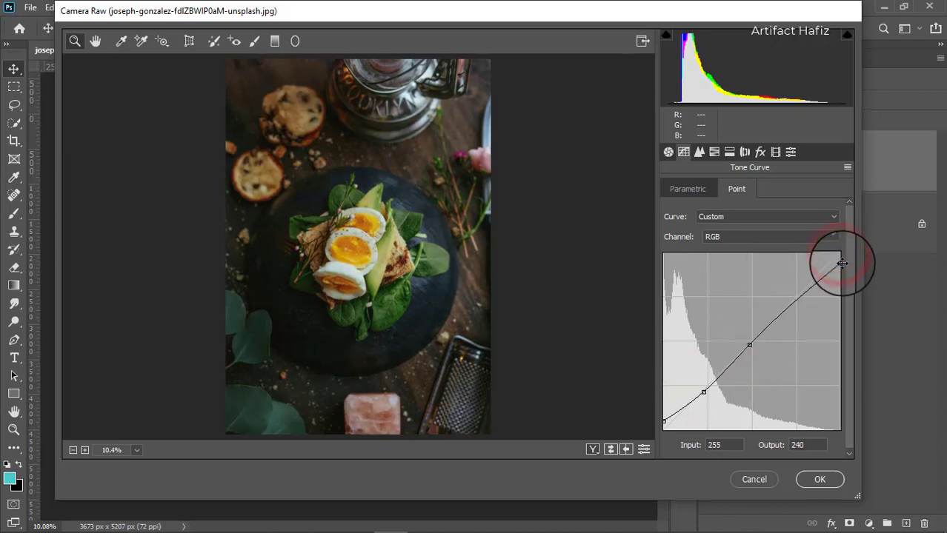
left_click(796, 300)
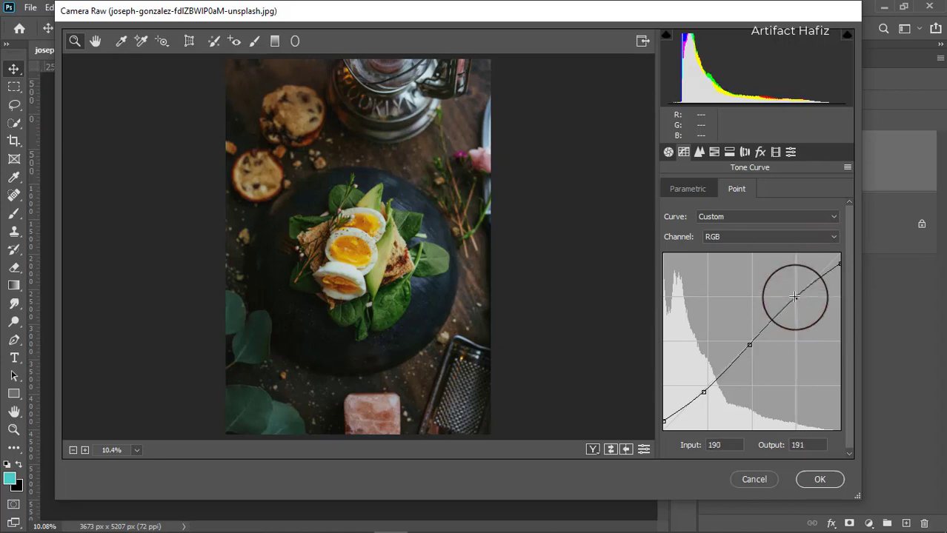
left_click_drag(794, 297, 790, 292)
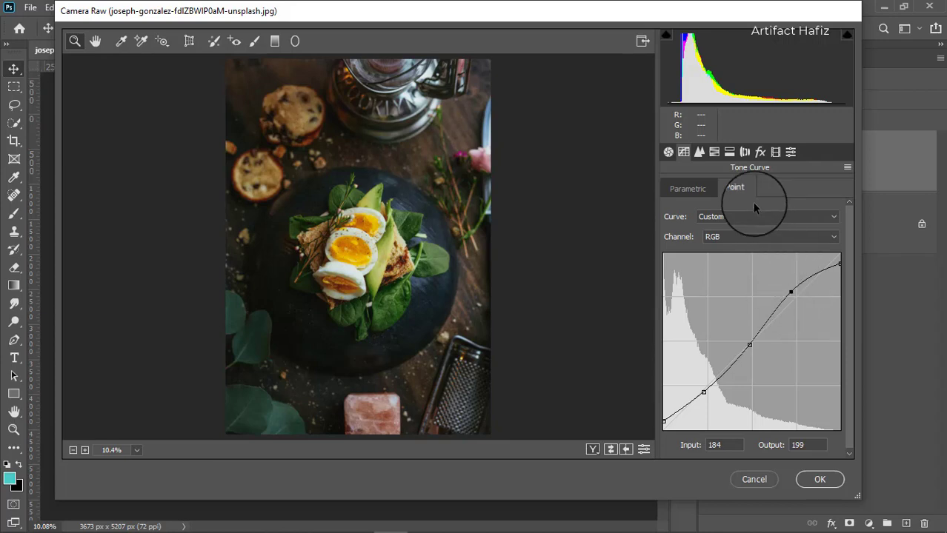
left_click_drag(790, 292, 789, 294)
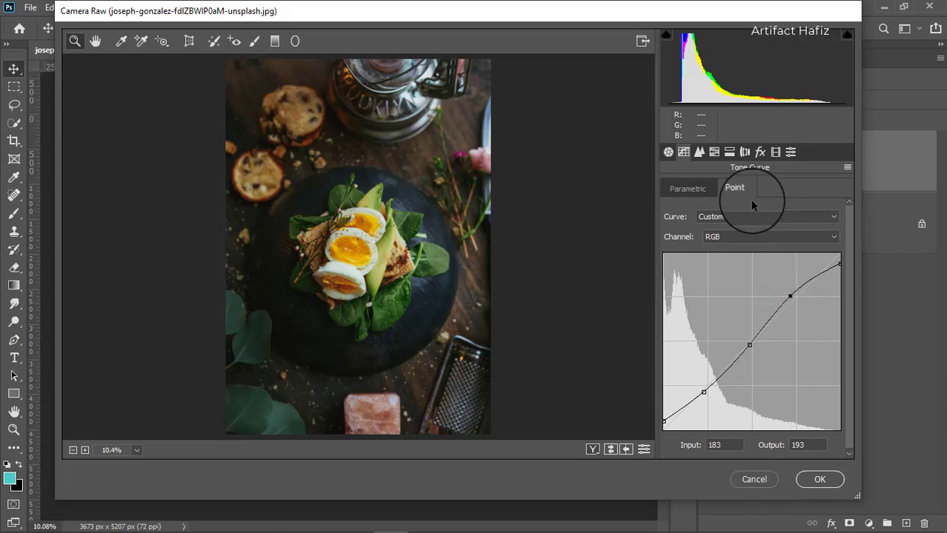
- Sharpen the photo with a sharpening Amount of 34
left_click(698, 152)
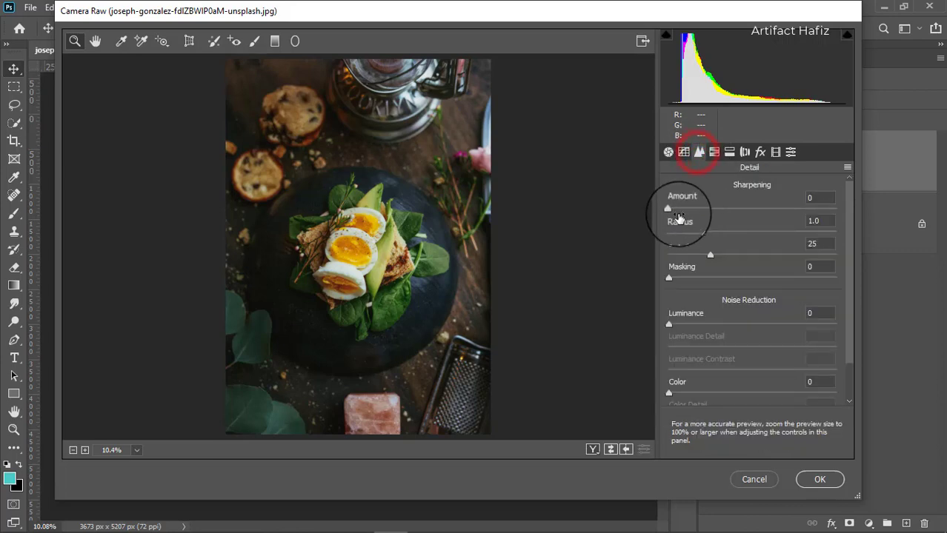
left_click_drag(669, 209, 719, 215)
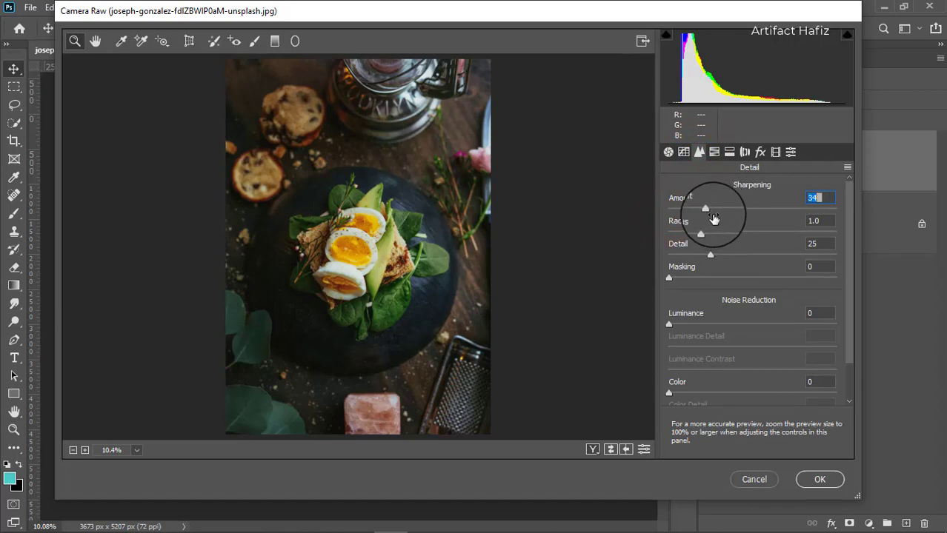
- Set the HSL saturation to Reds +7, Oranges +30, Yellows +34, Greens -19, Aquas +15 and Blues +8
left_click(713, 152)
left_click(718, 190)
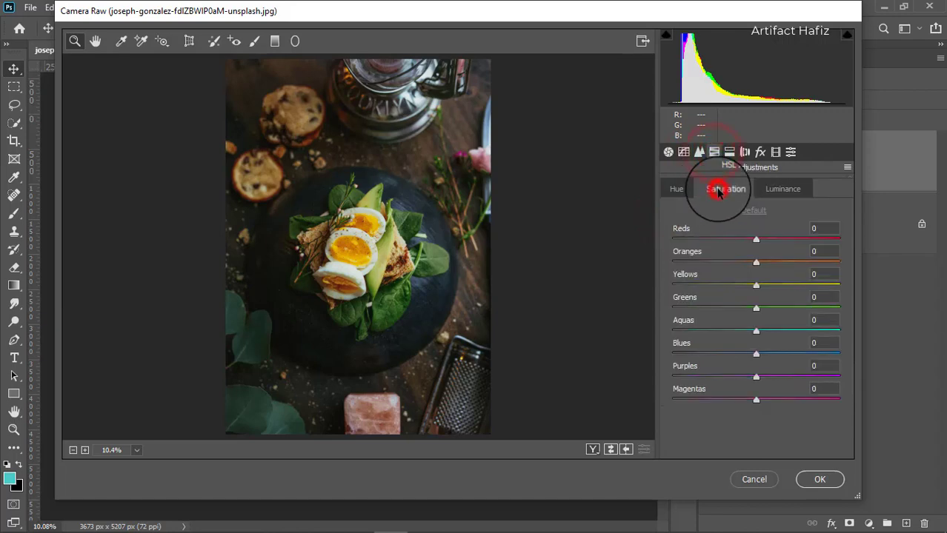
left_click_drag(756, 263, 766, 247)
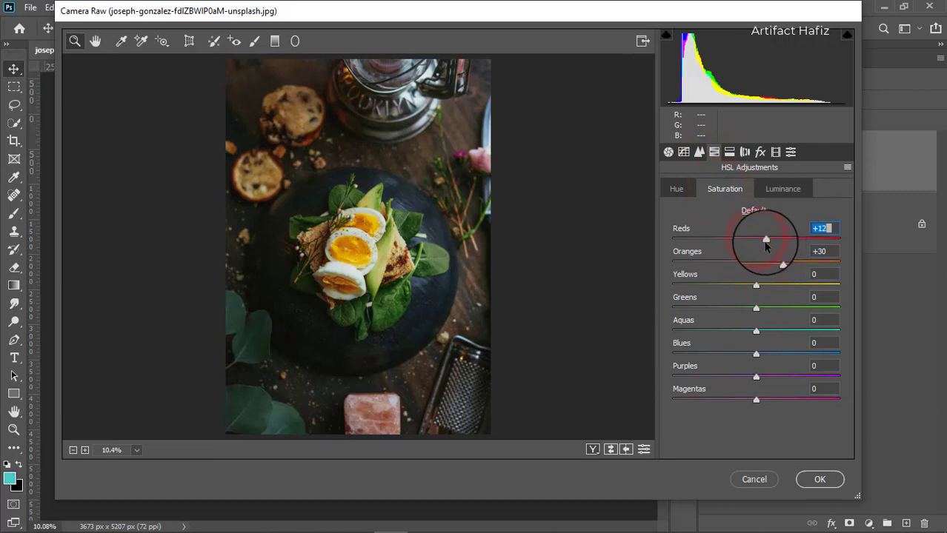
left_click_drag(755, 286, 763, 355)
left_click(755, 354)
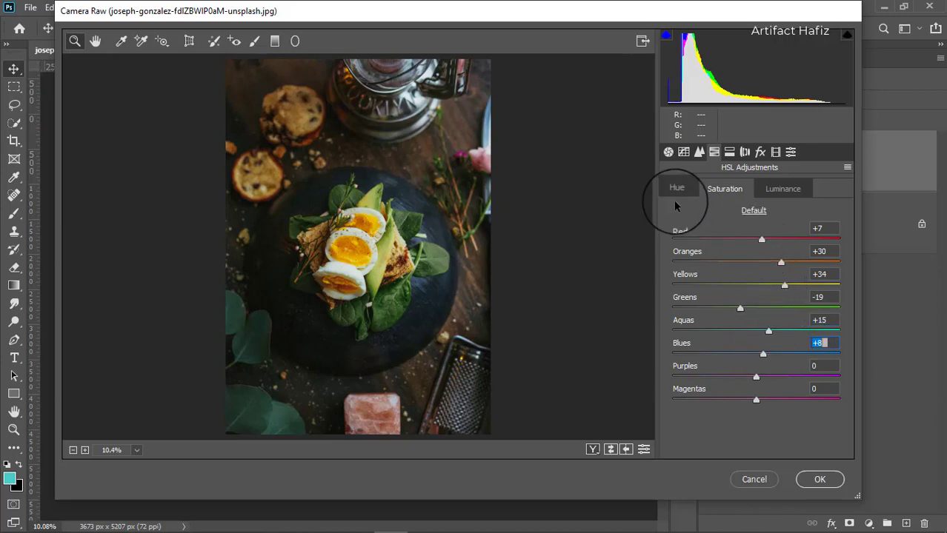
- Set the HSL luminance to Reds +37, Oranges +12, Yellows +5, Greens +8, Aquas +20 and Blues +19
left_click(770, 188)
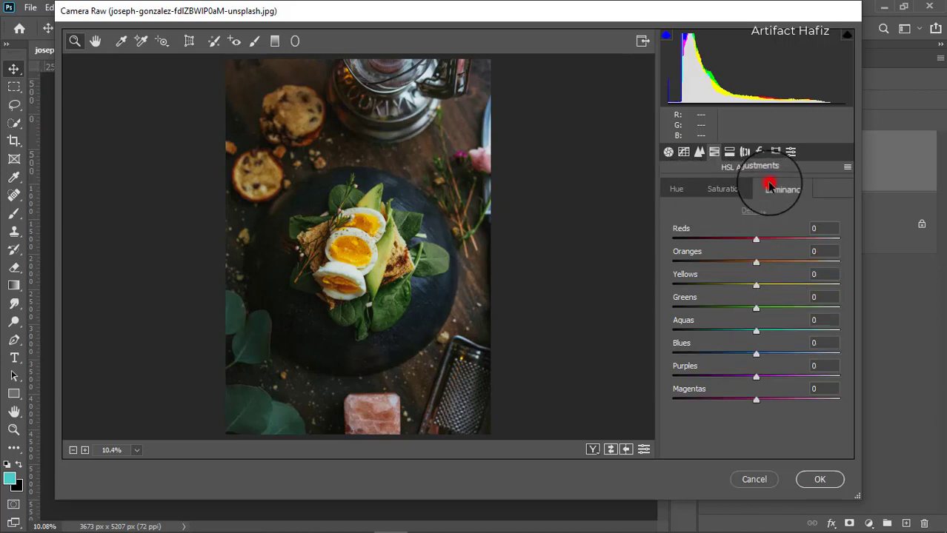
left_click(755, 262)
left_click_drag(755, 262, 772, 354)
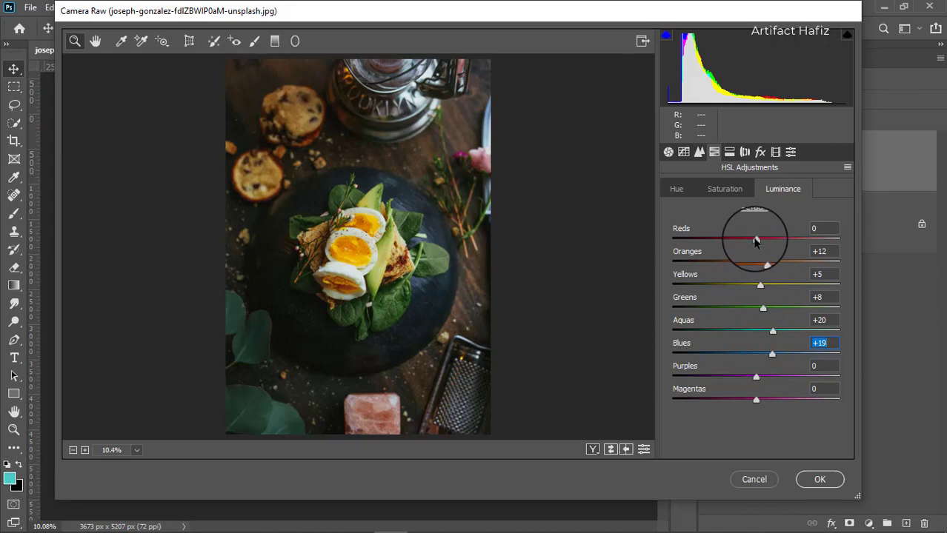
left_click_drag(756, 239, 785, 249)
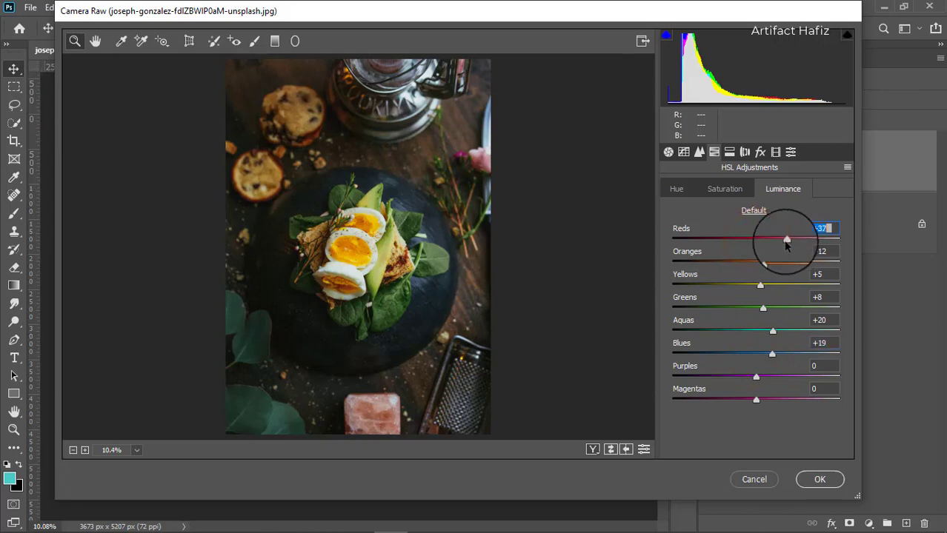
- Set the HSL hue to Reds +18, Oranges +5, Yellows -20, Greens -10, Aquas -18 and Blues -22
left_click(674, 190)
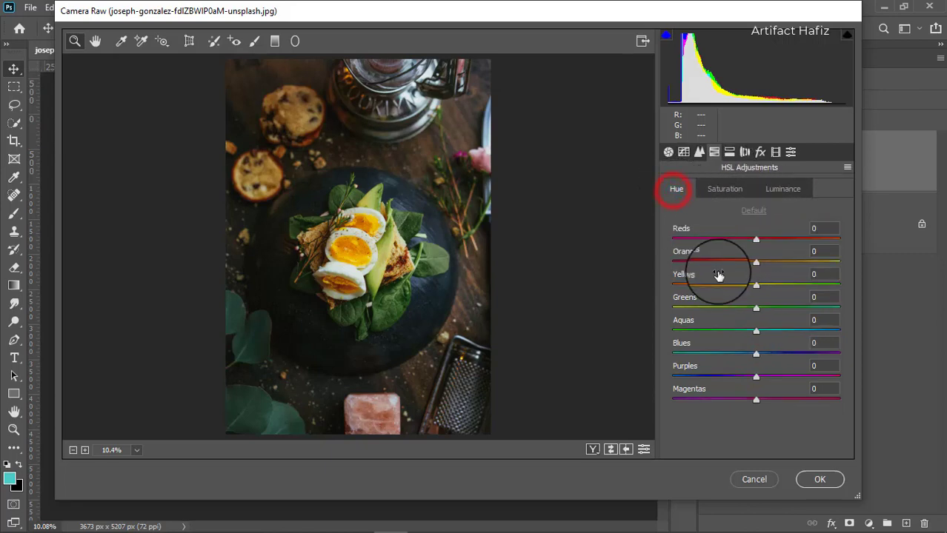
left_click_drag(771, 239, 737, 355)
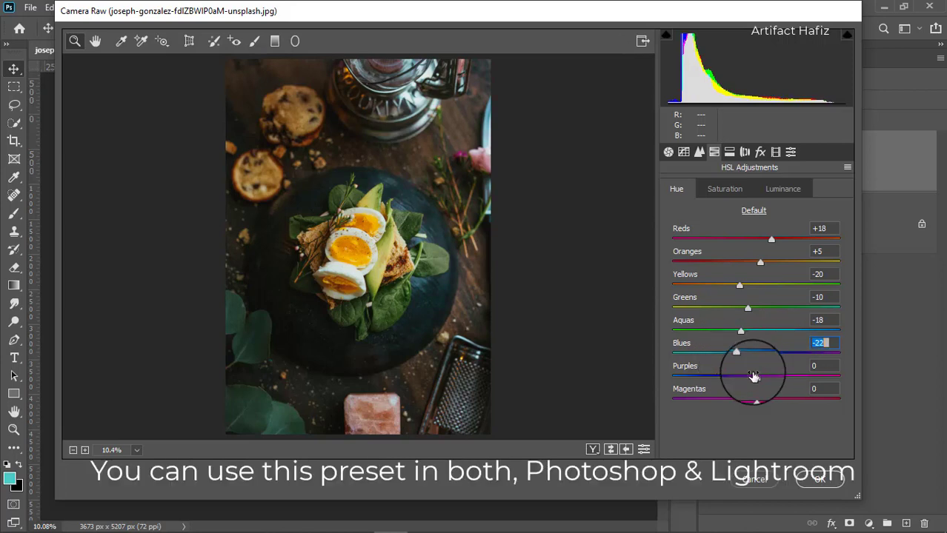
- Apply split toning with Hue 218 and Saturation 15 for the highlights, and Hue 186 and Saturation 18 for the shadows
left_click(729, 152)
left_click_drag(673, 231, 761, 243)
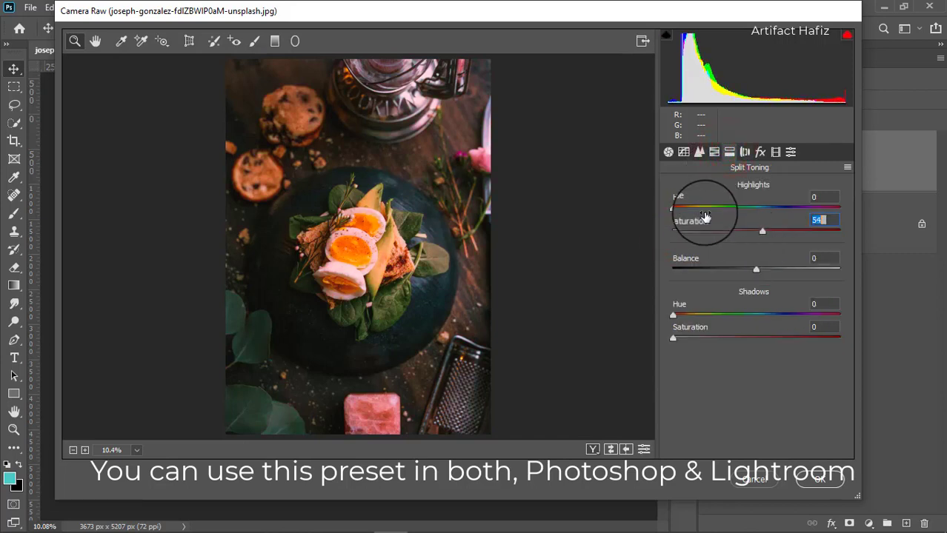
left_click_drag(673, 211, 770, 214)
left_click_drag(773, 212, 695, 231)
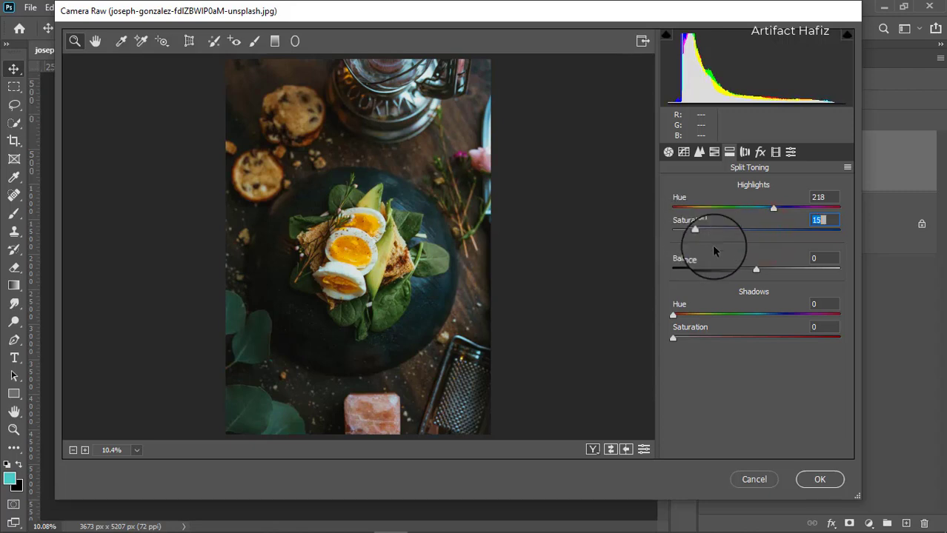
left_click_drag(672, 338, 775, 337)
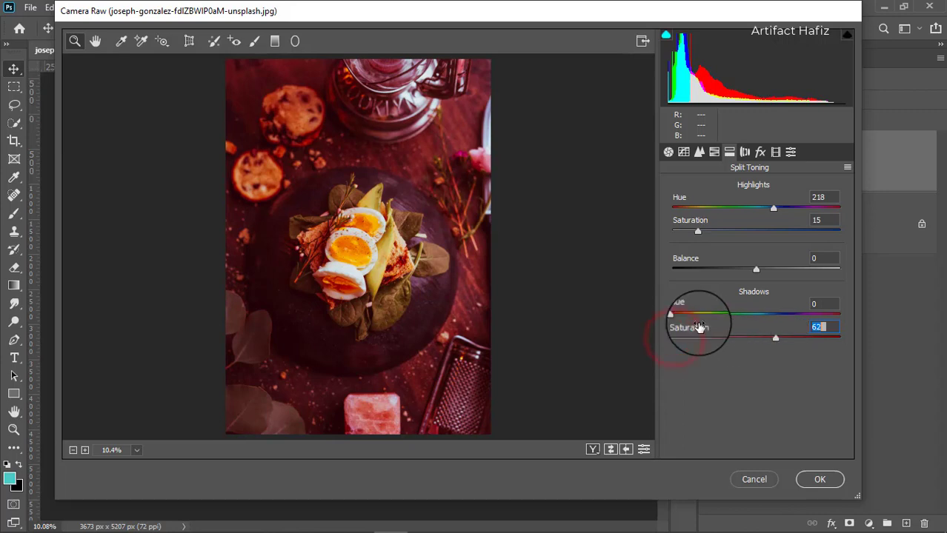
left_click_drag(671, 314, 701, 338)
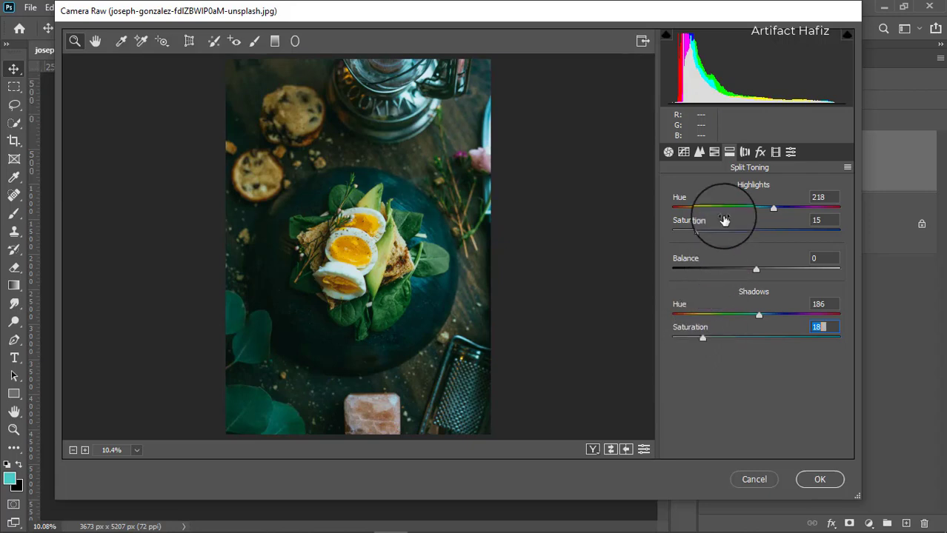
- Move the middle point of the RGB tone curve to Input 126, Output 129
left_click(682, 152)
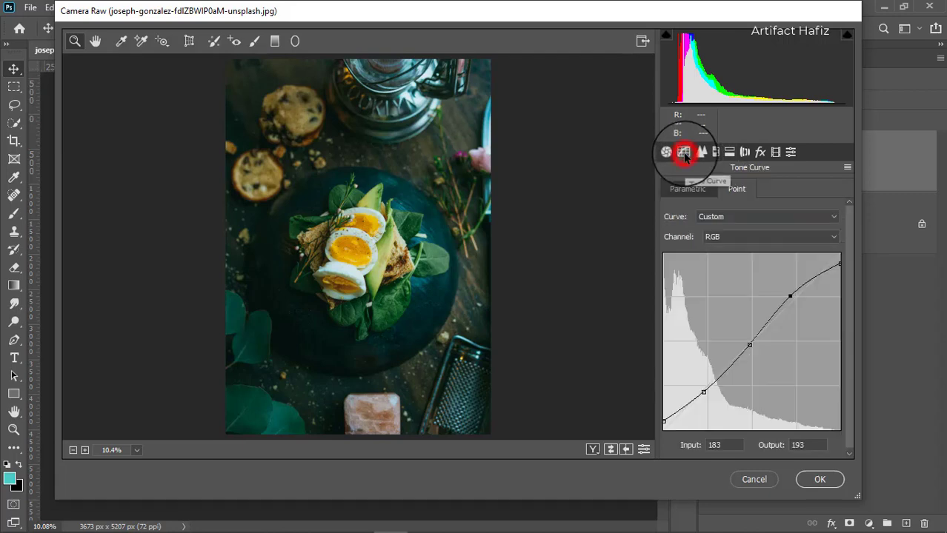
left_click(749, 341)
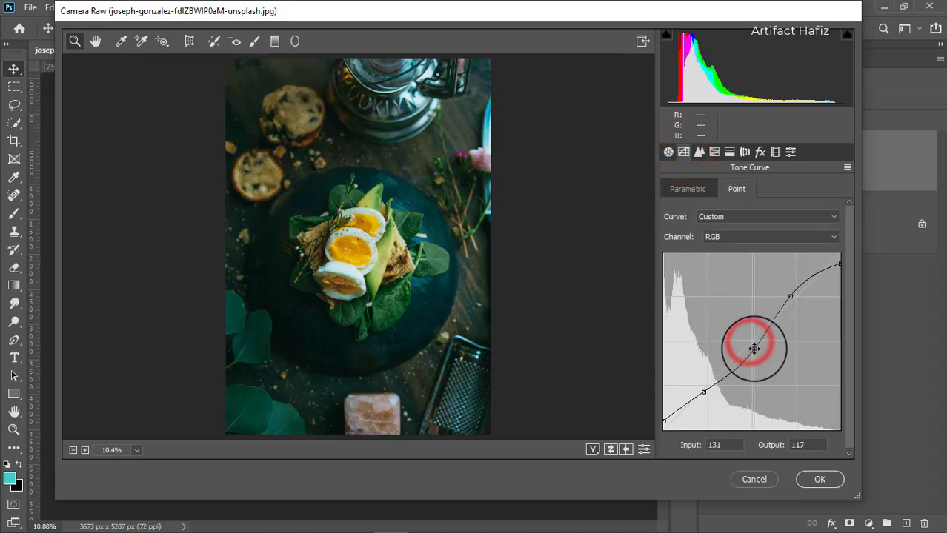
mouse_move(750, 339)
left_mouse_down()
mouse_move(762, 354)
mouse_move(750, 340)
left_mouse_up()
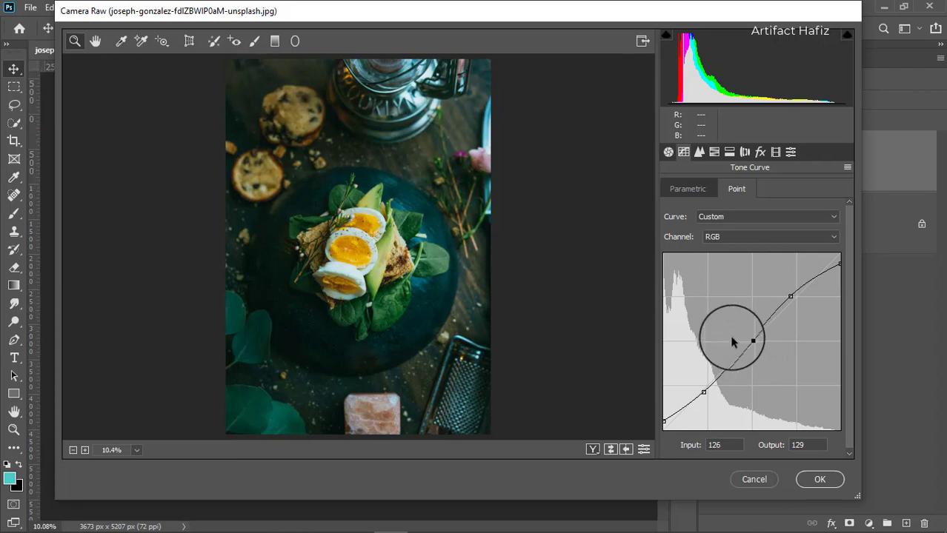
- Lower the photo's basic Exposure to -0.40
left_click(668, 152)
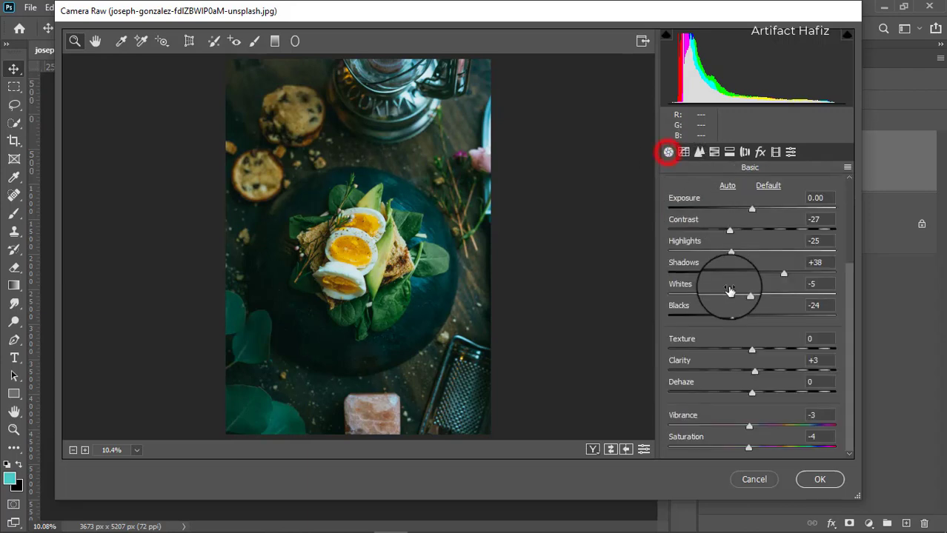
scroll(741, 278, "up", 3)
mouse_move(751, 277)
left_mouse_down()
mouse_move(735, 275)
mouse_move(745, 277)
left_mouse_up()
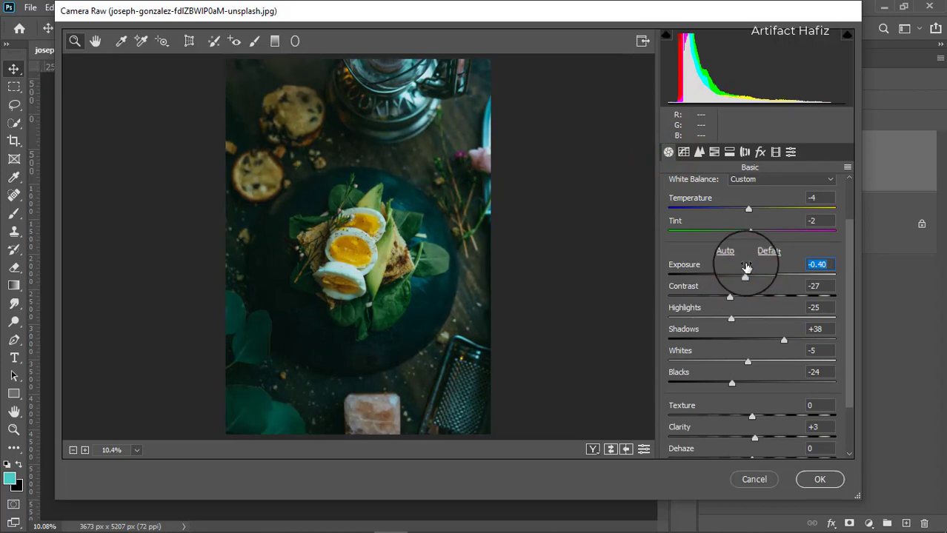
- Add a post-crop vignette with Amount -23, Roundness -34 and Feather 70
left_click(759, 152)
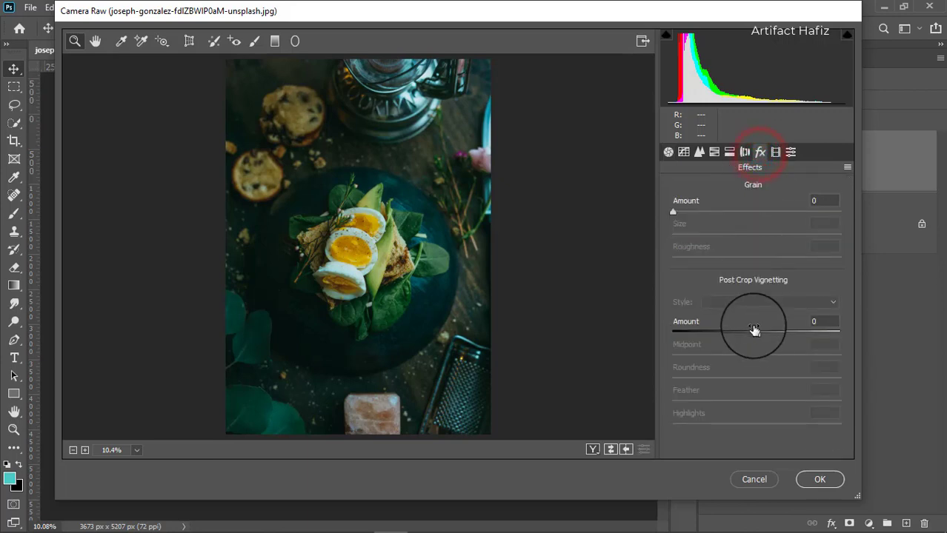
left_click_drag(755, 335, 736, 334)
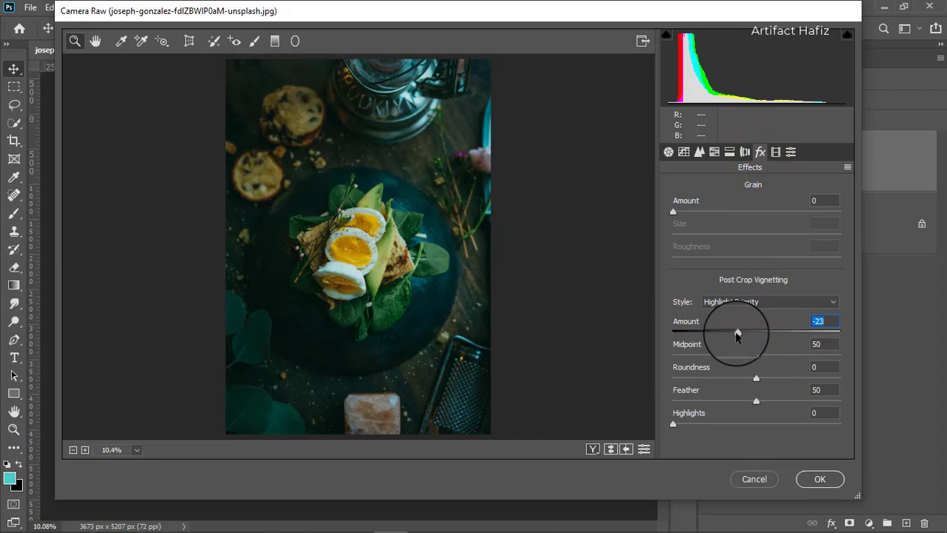
left_click_drag(757, 401, 792, 387)
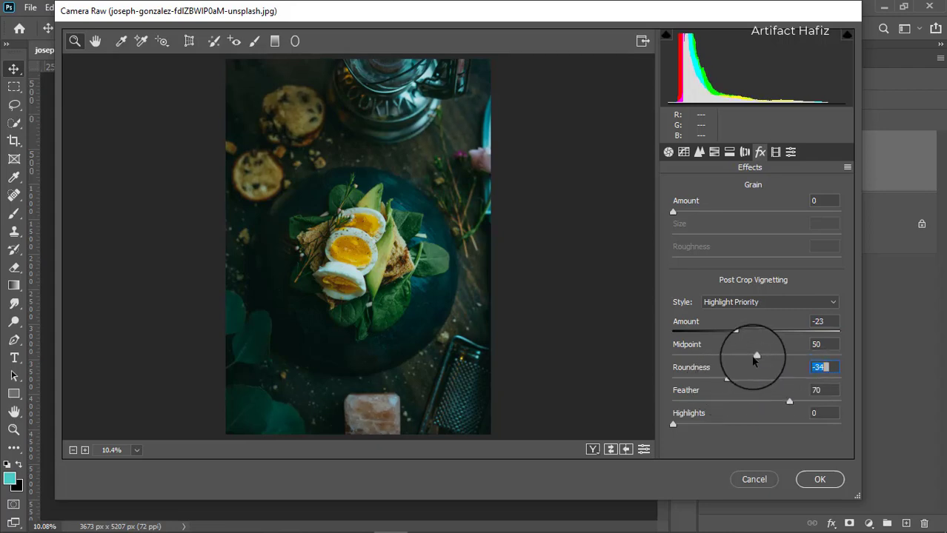
- Calibrate the primaries: Red Hue +38, Saturation -17; Green Hue +46, Saturation +11; Blue Hue -29, Saturation -42
left_click(776, 151)
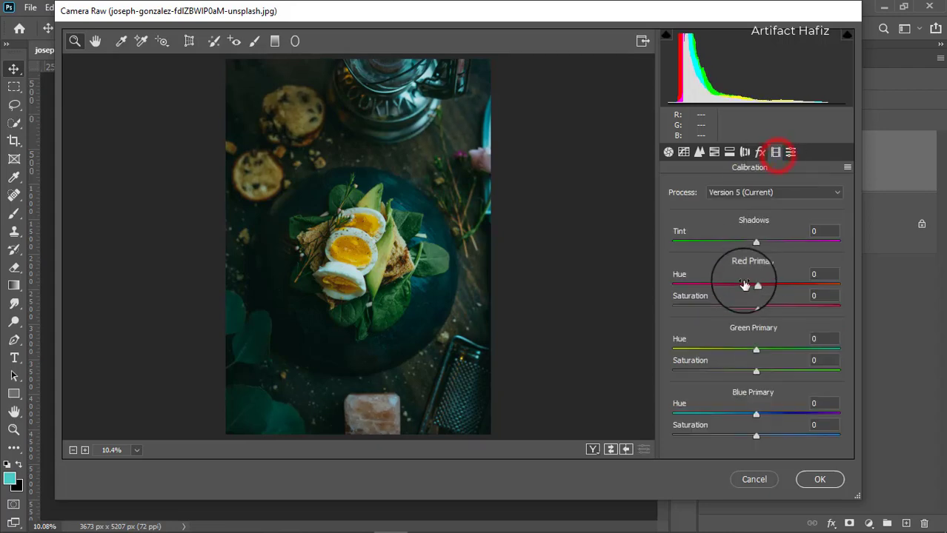
left_click_drag(755, 284, 741, 311)
left_click_drag(755, 351, 764, 372)
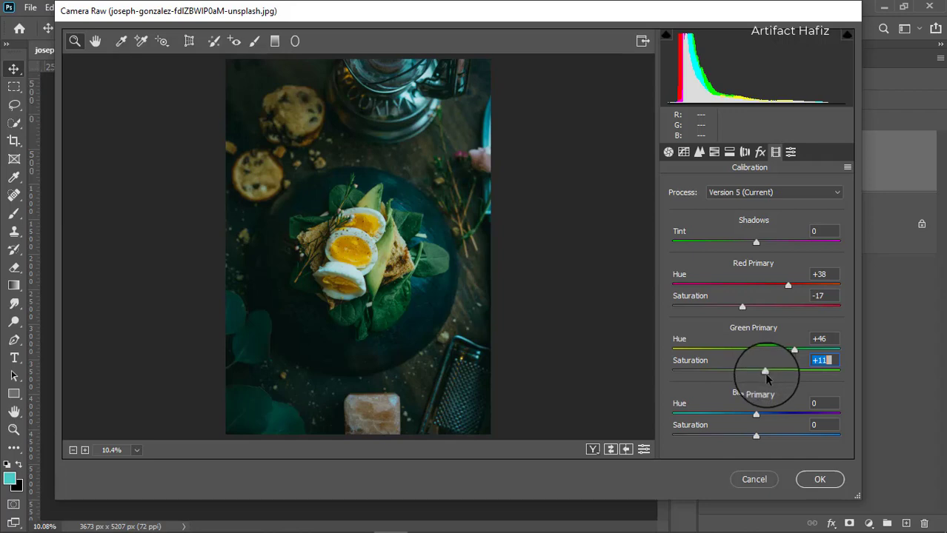
left_click_drag(756, 413, 724, 437)
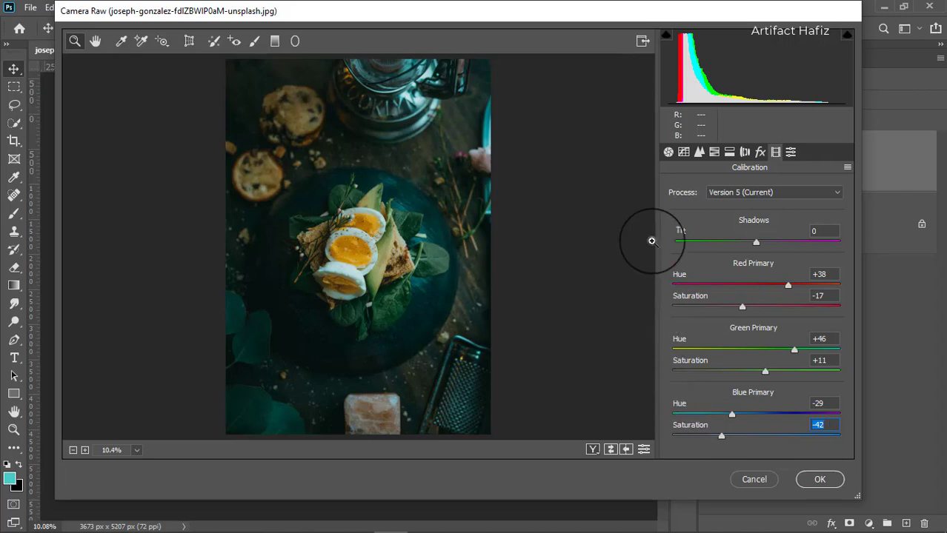
- Set Shadows to +100 and raise the black point of the RGB tone curve to Output 27
left_click(668, 152)
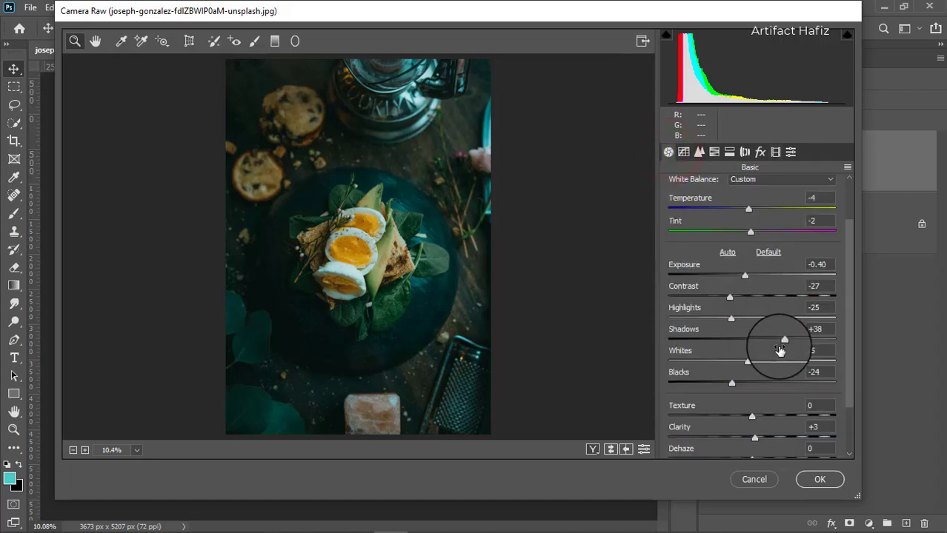
left_click_drag(782, 340, 867, 341)
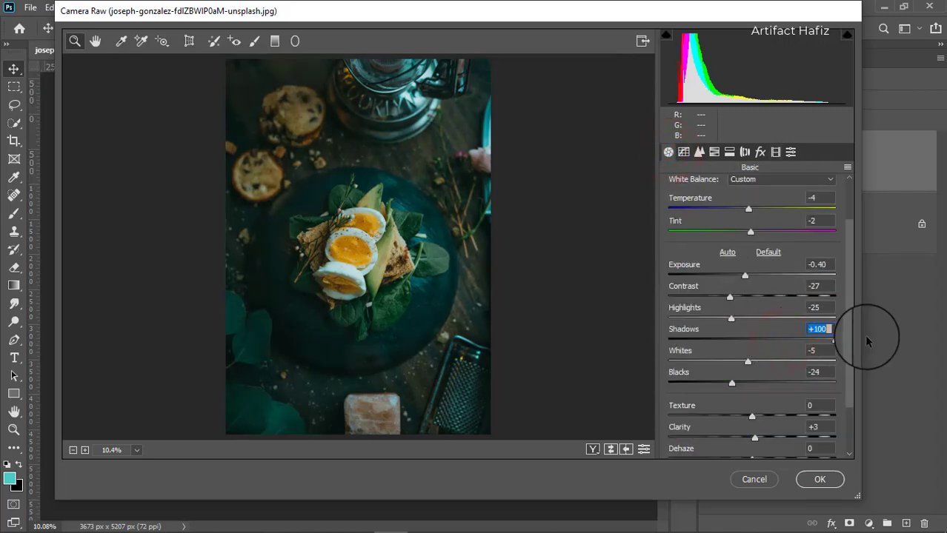
left_click(684, 152)
left_click_drag(664, 420, 647, 411)
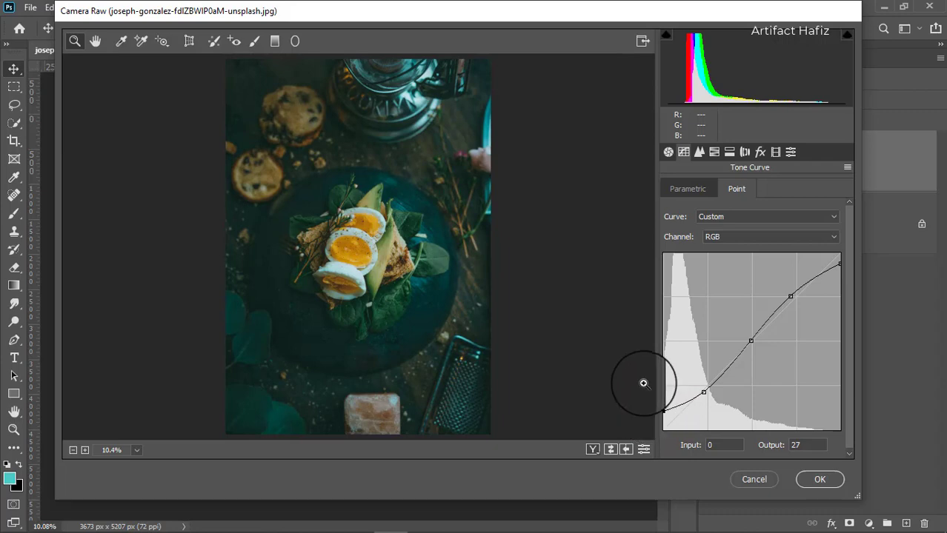
- Compare the graded photo side by side with the original and apply the Camera Raw filter to the layer
left_click(668, 152)
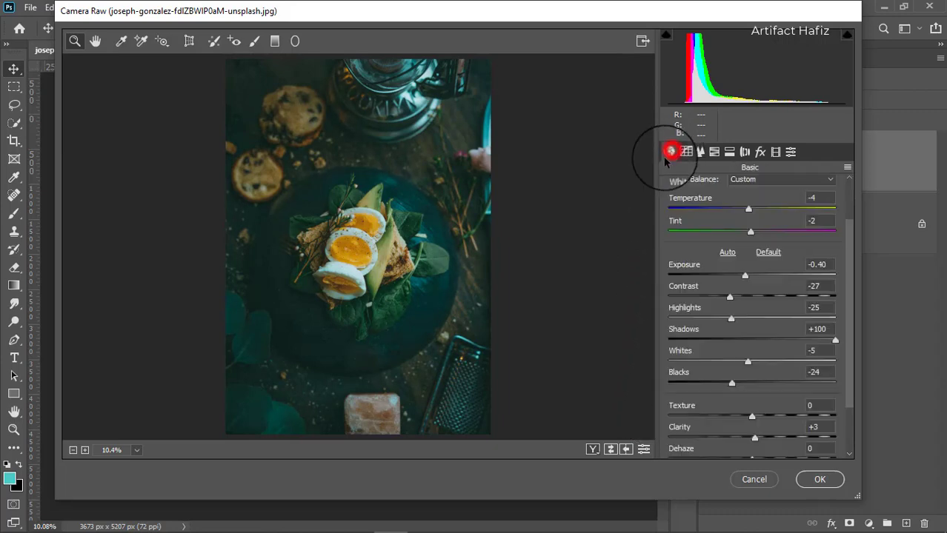
left_click(592, 450)
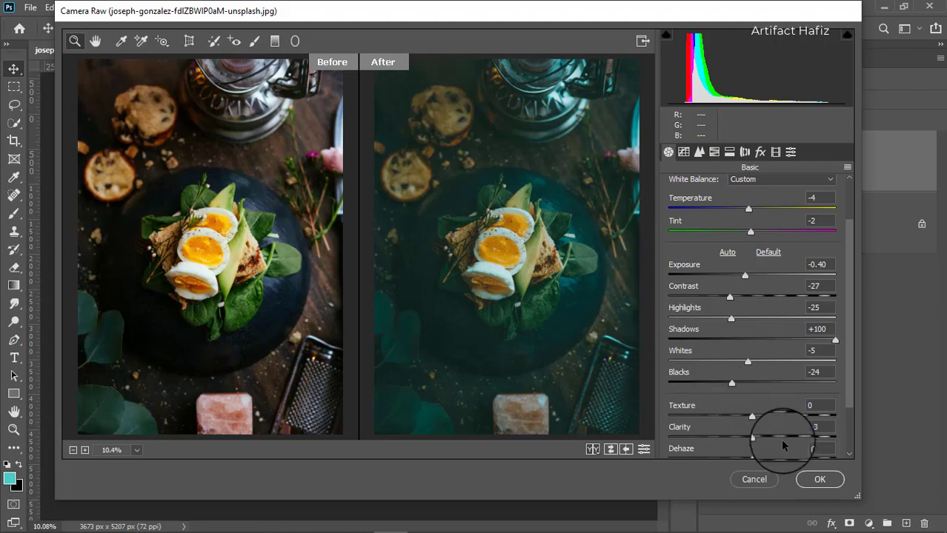
left_click(818, 480)
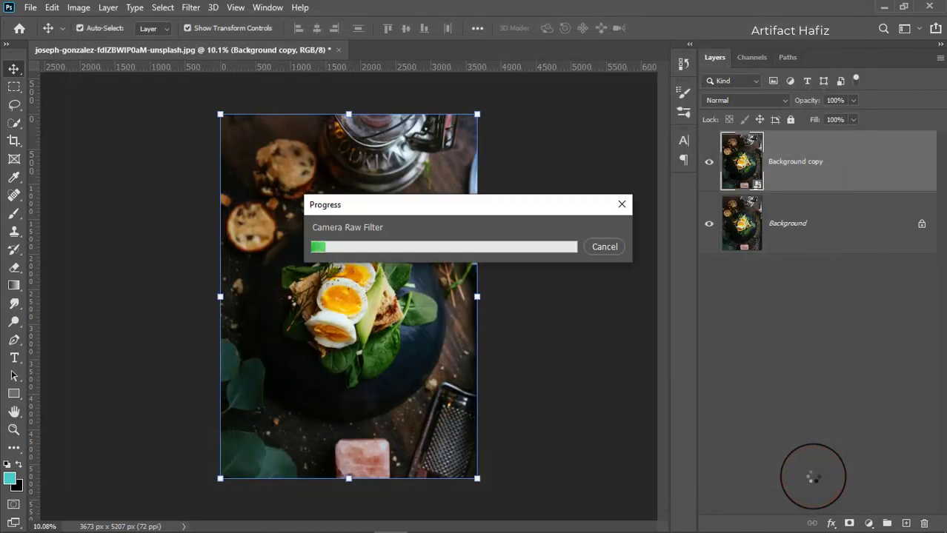